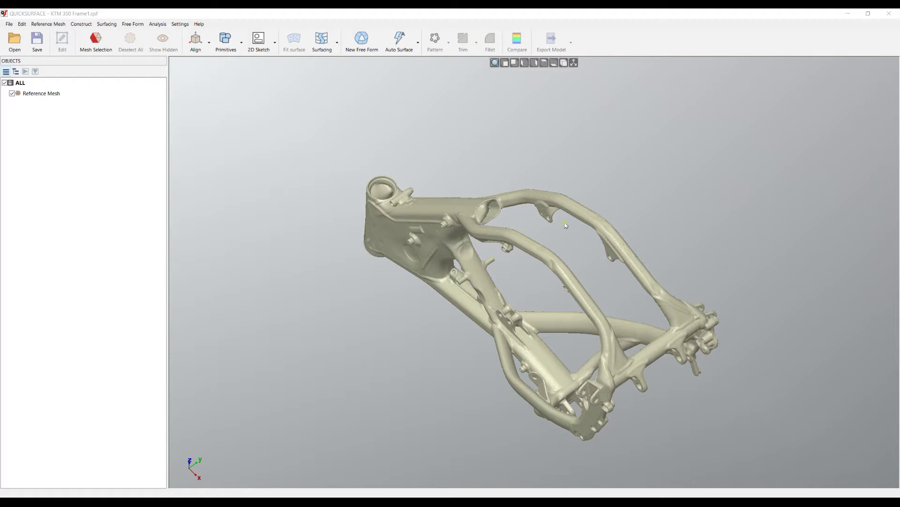
Step: Orbit the KTM frame scan to a new angle and open the Reference Mesh context menu
{"action": "right_click_drag", "start_coordinate": [565, 224], "coordinate": [592, 168]}
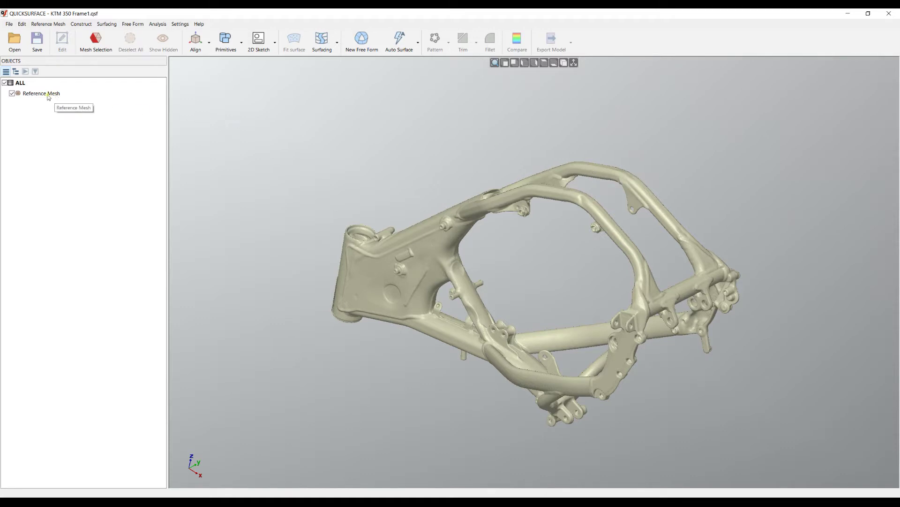
{"action": "right_click", "coordinate": [48, 96]}
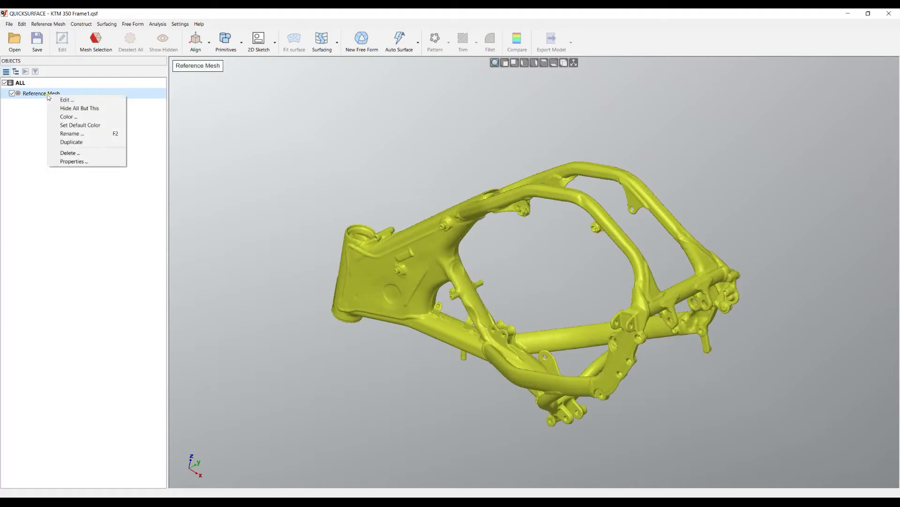
Step: Confirm in Properties that the Reference Mesh has 5999999 triangles, then open the Reference Mesh menu
{"action": "left_click", "coordinate": [74, 160]}
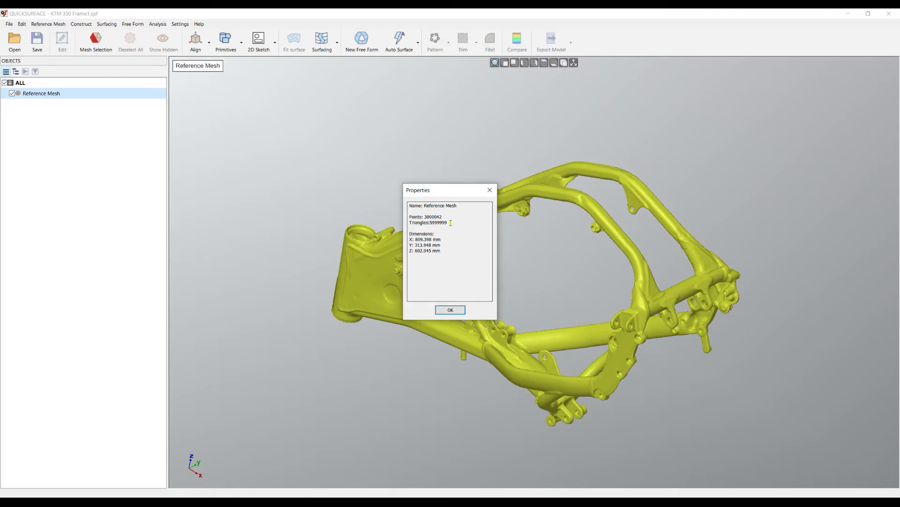
{"action": "left_click", "coordinate": [458, 310]}
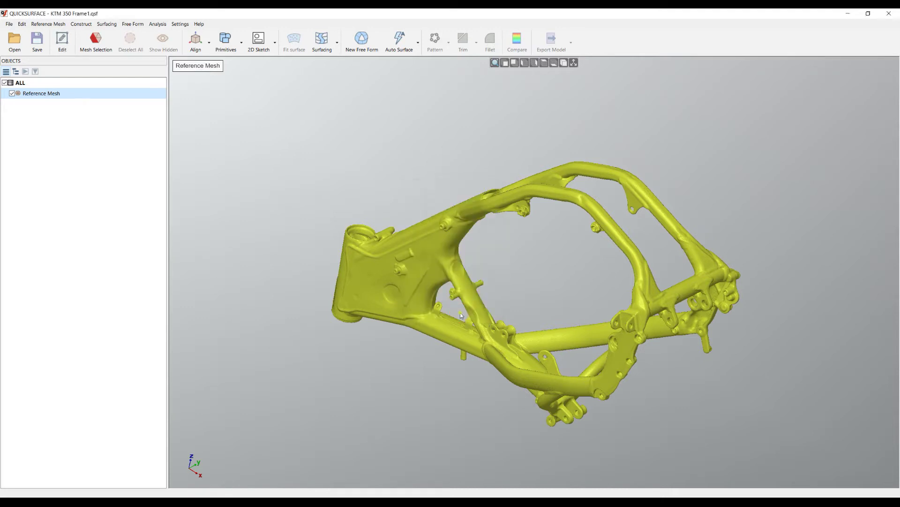
{"action": "right_click_drag", "start_coordinate": [511, 271], "coordinate": [567, 247]}
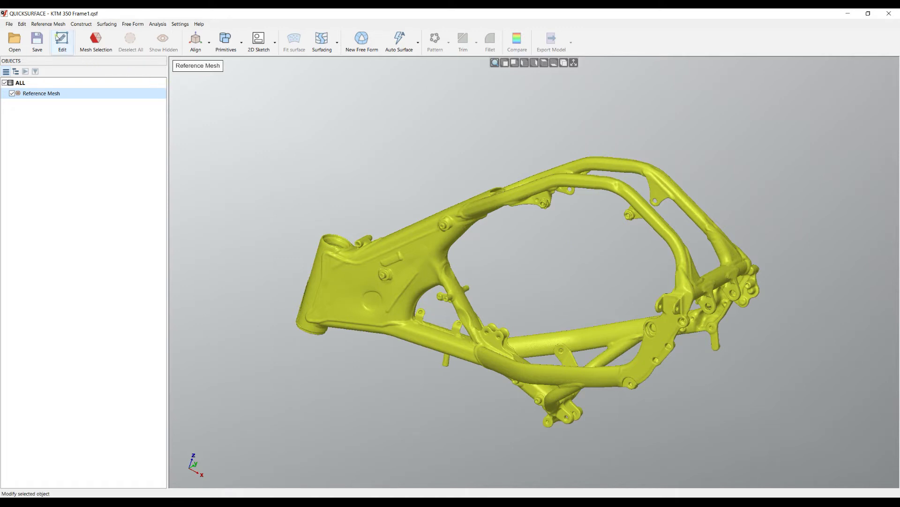
{"action": "left_click", "coordinate": [55, 26]}
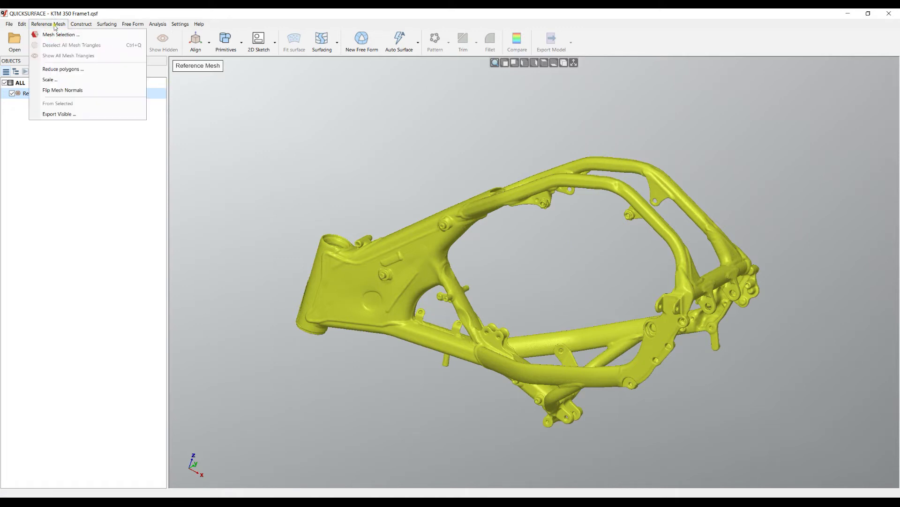
Step: Start Reduce polygons and set the target to 50 %, 2999999 triangles
{"action": "left_click", "coordinate": [63, 69]}
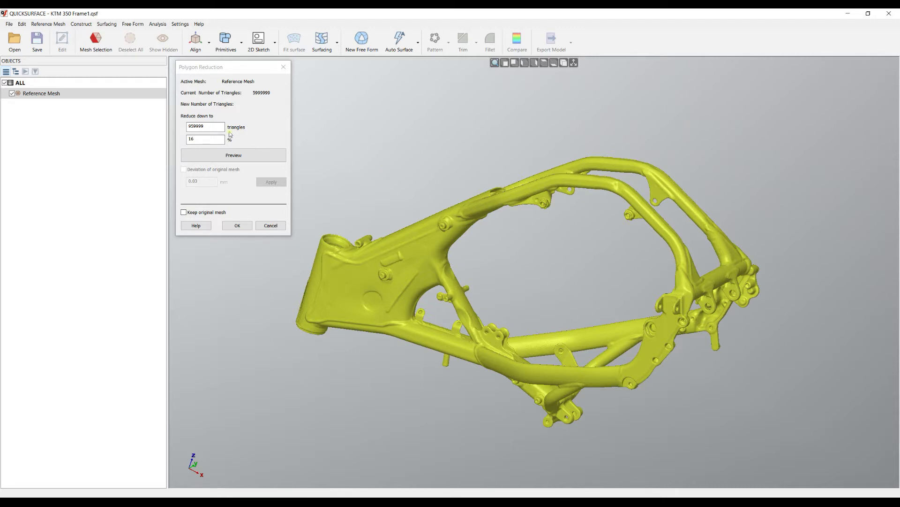
{"action": "left_click", "coordinate": [214, 127]}
{"action": "double_click", "coordinate": [215, 128]}
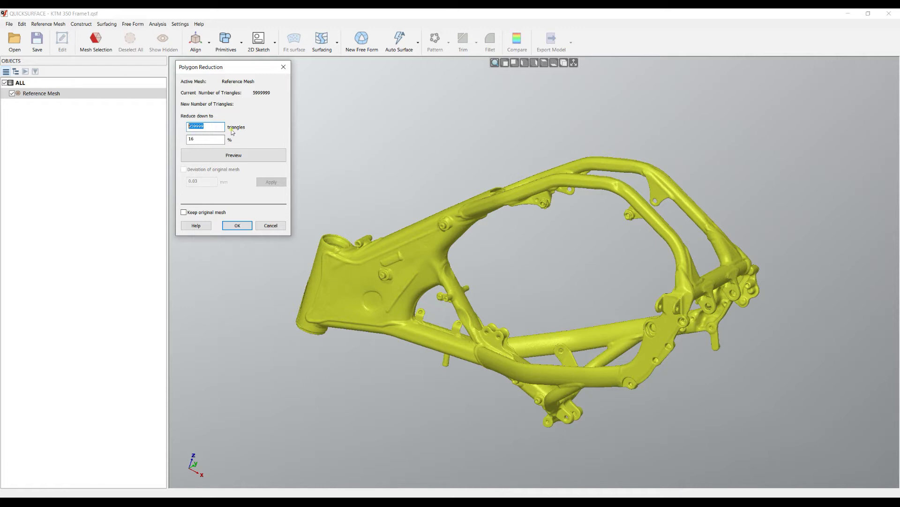
{"action": "left_click_drag", "start_coordinate": [200, 139], "coordinate": [183, 143]}
{"action": "type", "text": "50"}
Step: Preview the 2999999-triangle mesh and zoom in to inspect the frame tube's surface detail
{"action": "left_click", "coordinate": [236, 157]}
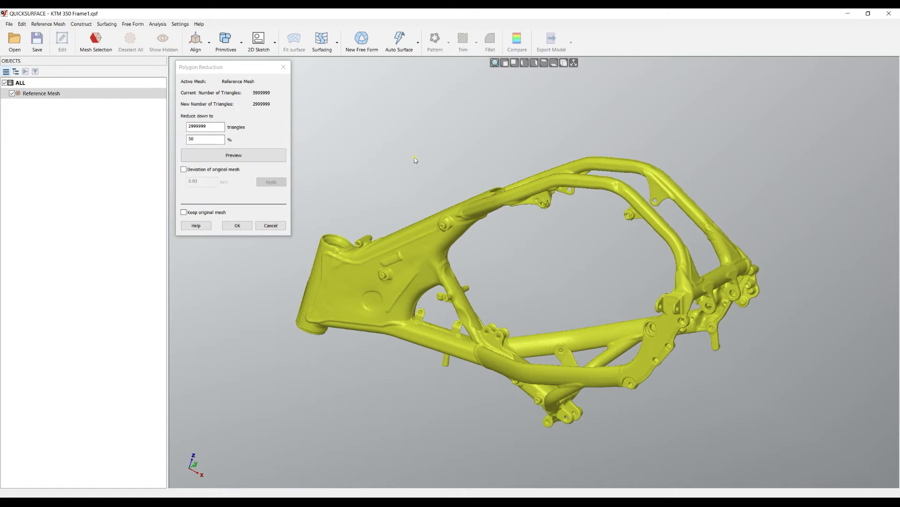
{"action": "mouse_move", "coordinate": [432, 167]}
{"action": "right_mouse_down"}
{"action": "mouse_move", "coordinate": [458, 164]}
{"action": "mouse_move", "coordinate": [466, 151]}
{"action": "mouse_move", "coordinate": [466, 163]}
{"action": "right_mouse_up"}
{"action": "scroll", "coordinate": [454, 227], "scroll_direction": "up", "scroll_amount": 8}
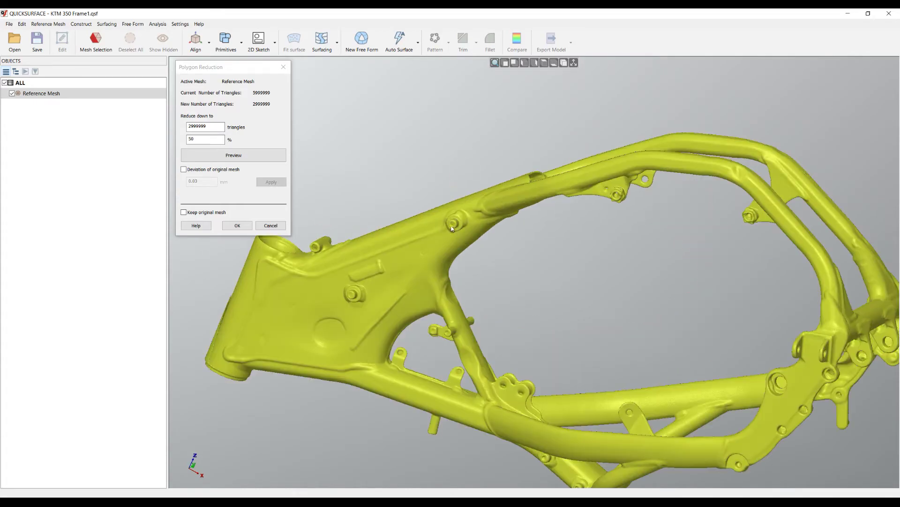
{"action": "scroll", "coordinate": [471, 243], "scroll_direction": "up", "scroll_amount": 2}
{"action": "mouse_move", "coordinate": [508, 243]}
{"action": "right_mouse_down"}
{"action": "mouse_move", "coordinate": [608, 282]}
{"action": "mouse_move", "coordinate": [625, 301]}
{"action": "mouse_move", "coordinate": [674, 303]}
{"action": "right_mouse_up"}
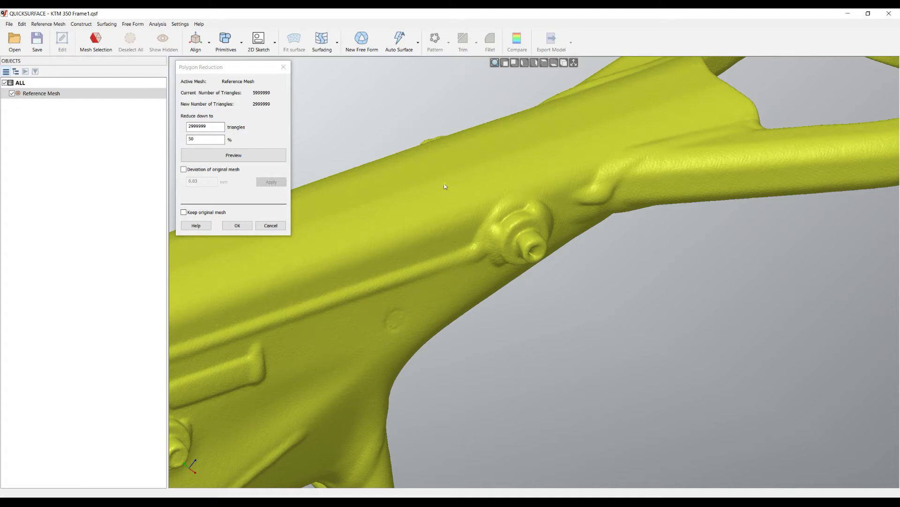
{"action": "left_click", "coordinate": [185, 172]}
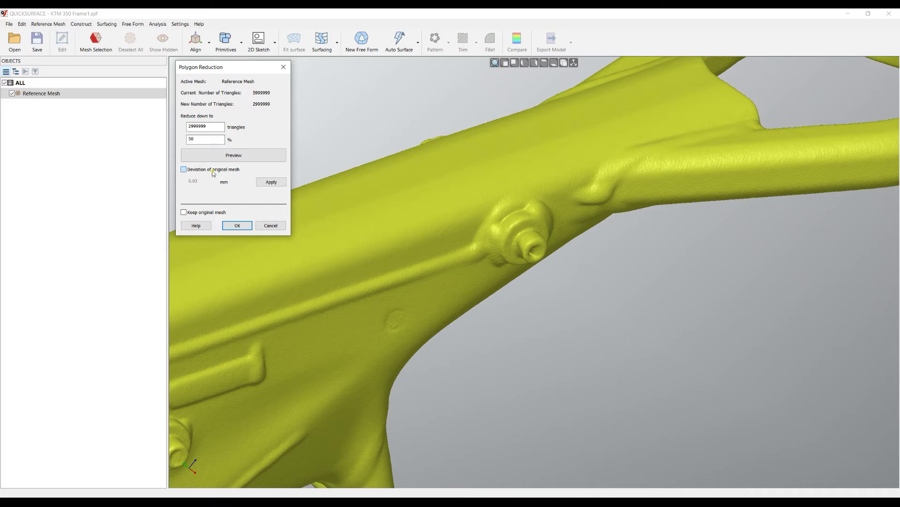
Step: Turn on the deviation map against the original mesh and select the 0.03 mm tolerance for editing
{"action": "left_click", "coordinate": [213, 171]}
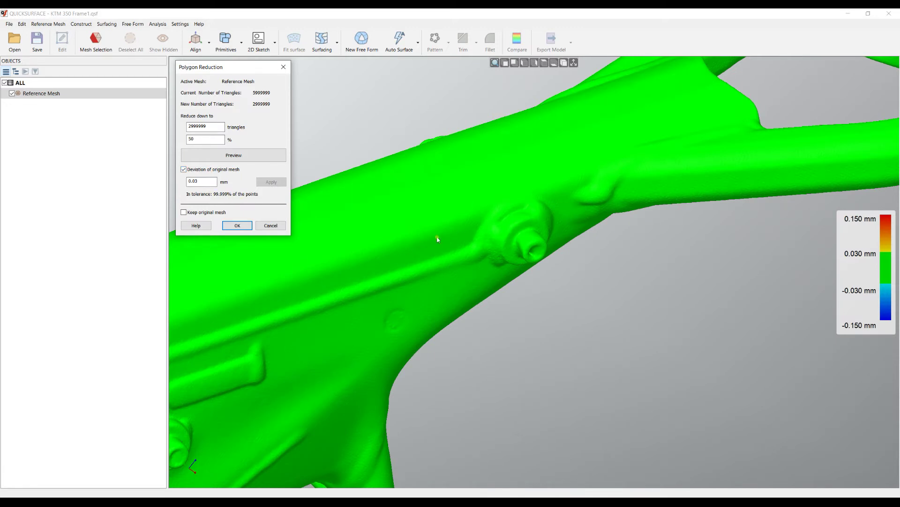
{"action": "right_click_drag", "start_coordinate": [544, 269], "coordinate": [421, 213]}
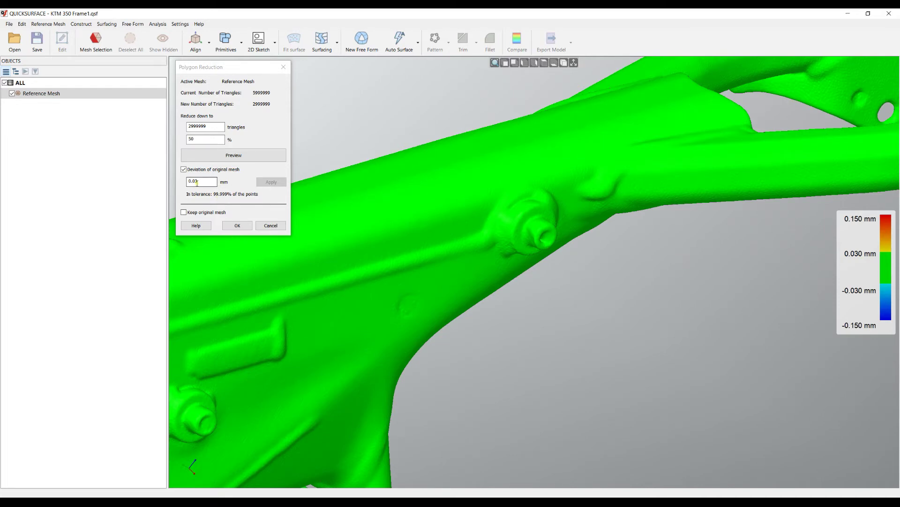
{"action": "left_click_drag", "start_coordinate": [198, 182], "coordinate": [201, 181]}
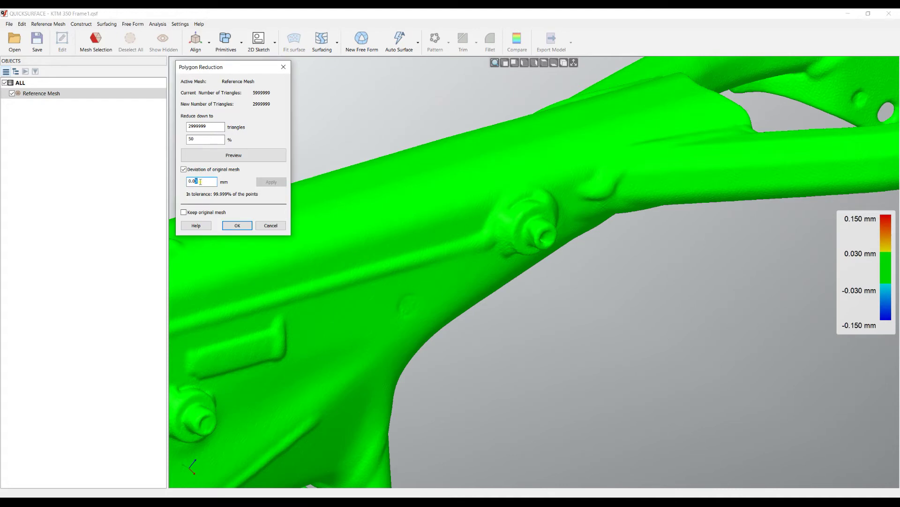
Step: Tighten the tolerance to 0.01 mm, inspect the 97.814% deviation map, and confirm the 50 % reduction
{"action": "type", "text": "1"}
{"action": "left_click", "coordinate": [274, 186]}
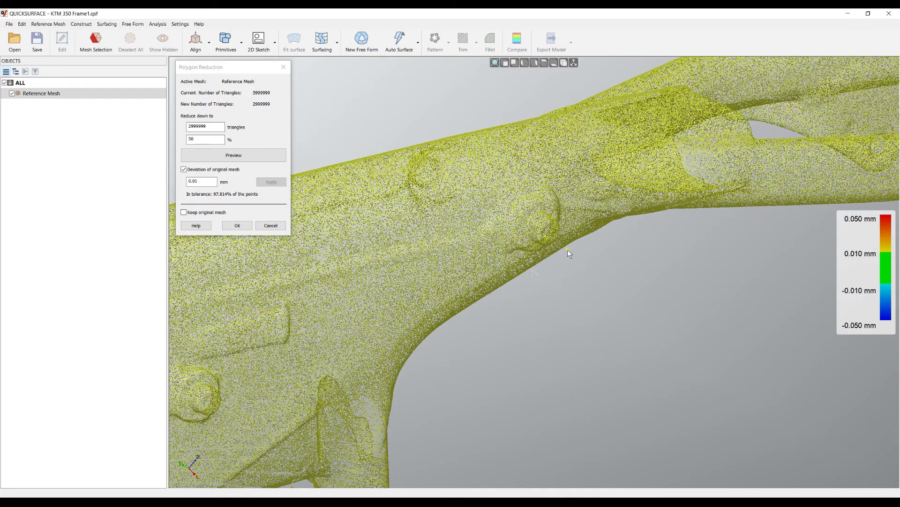
{"action": "scroll", "coordinate": [566, 249], "scroll_direction": "down", "scroll_amount": 3}
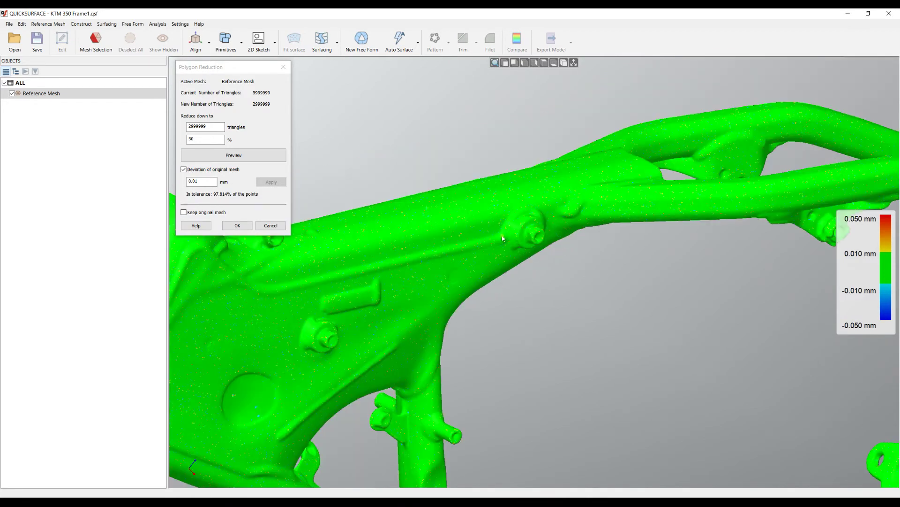
{"action": "scroll", "coordinate": [478, 248], "scroll_direction": "down", "scroll_amount": 3}
{"action": "scroll", "coordinate": [519, 250], "scroll_direction": "up", "scroll_amount": 3}
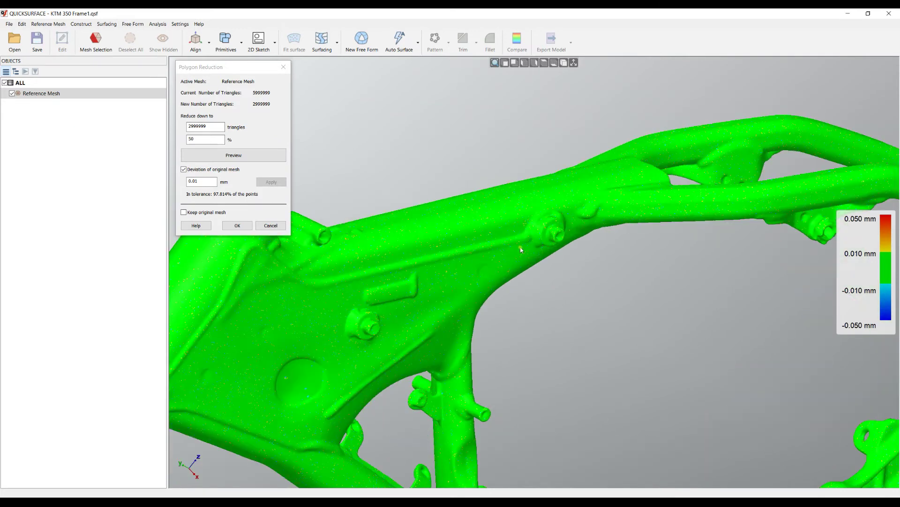
{"action": "scroll", "coordinate": [520, 249], "scroll_direction": "up", "scroll_amount": 3}
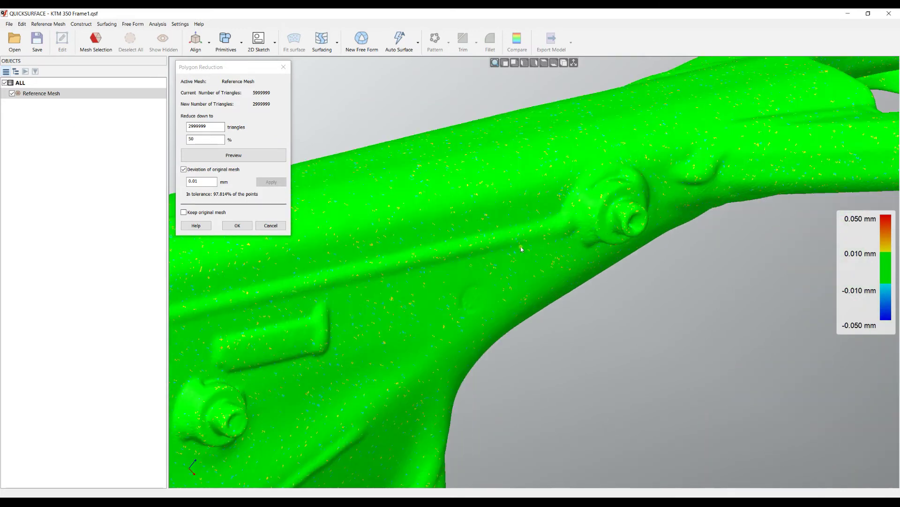
{"action": "scroll", "coordinate": [520, 246], "scroll_direction": "up", "scroll_amount": 2}
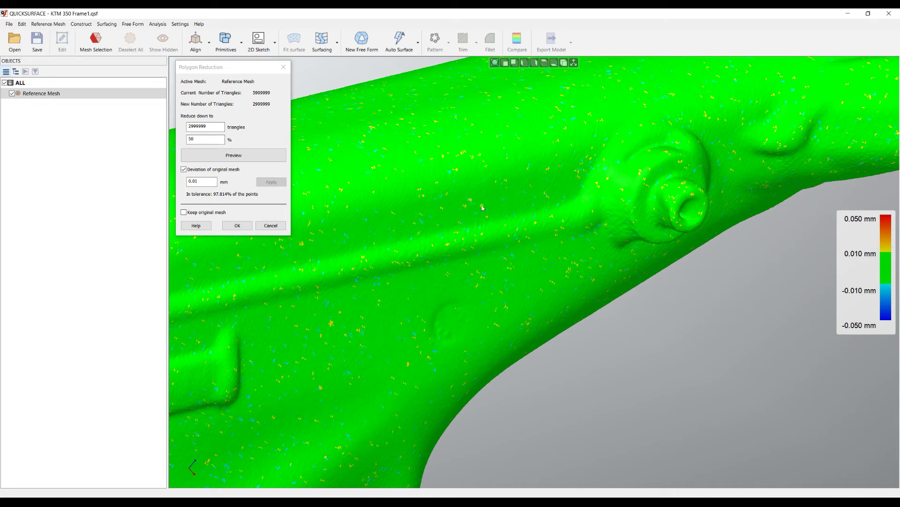
{"action": "left_click", "coordinate": [207, 138]}
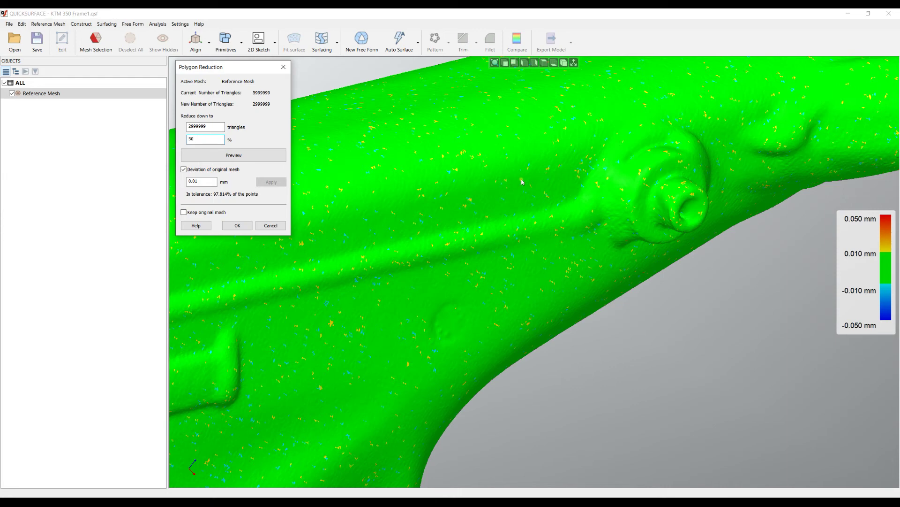
{"action": "left_click", "coordinate": [238, 226]}
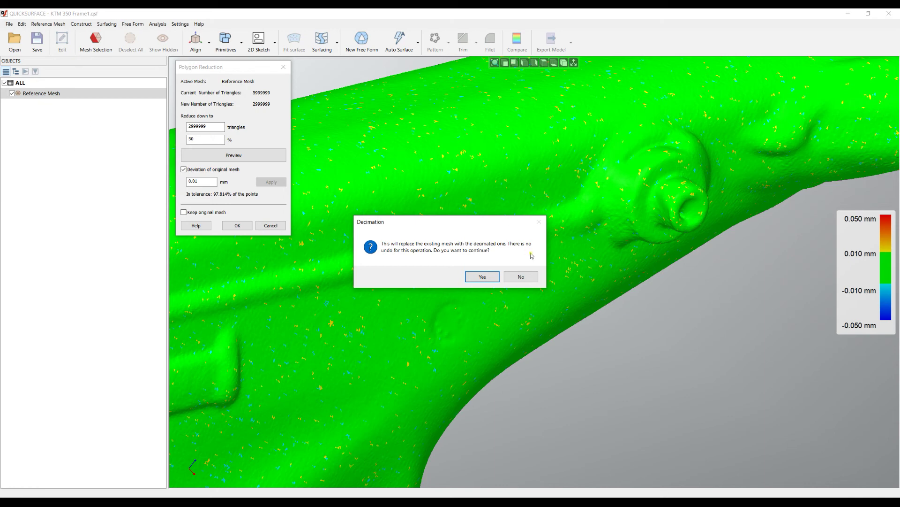
Step: Decline replacing the original and keep it, creating a separate 'Reference Mesh - 50 %'
{"action": "left_click", "coordinate": [521, 276]}
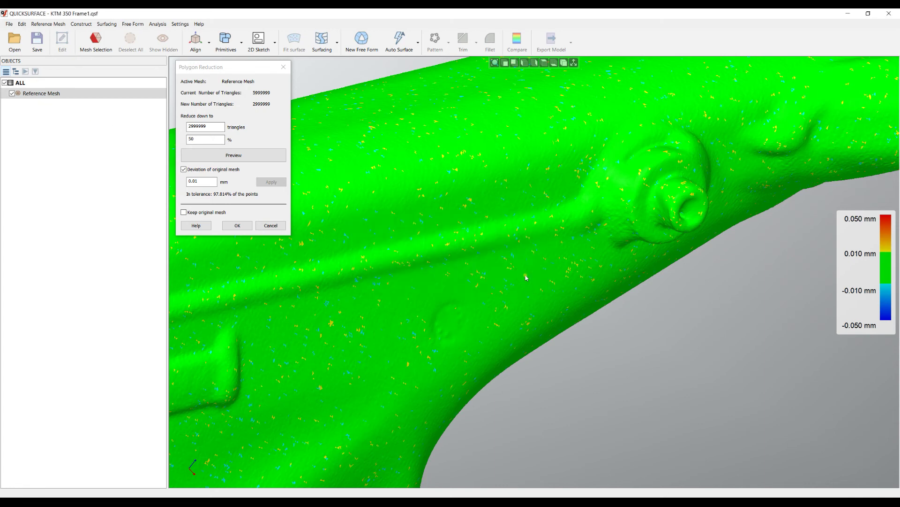
{"action": "left_click", "coordinate": [184, 212]}
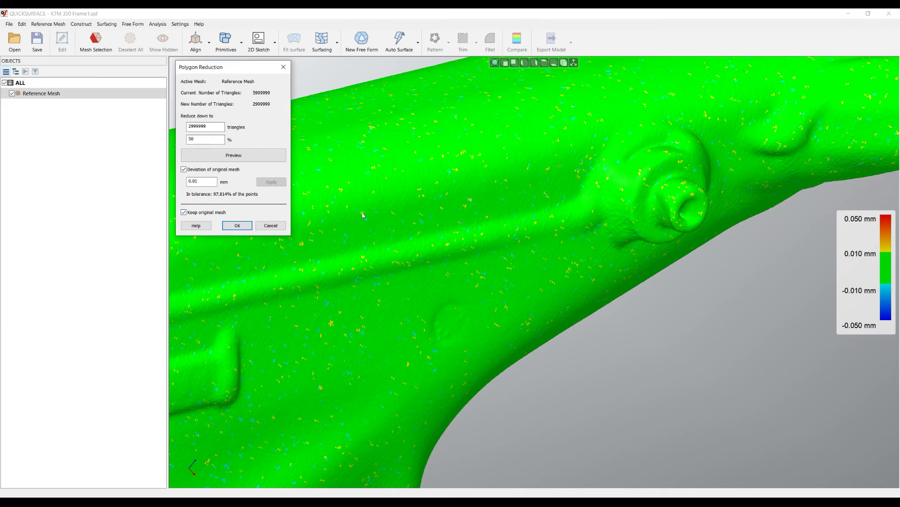
{"action": "left_click", "coordinate": [237, 226]}
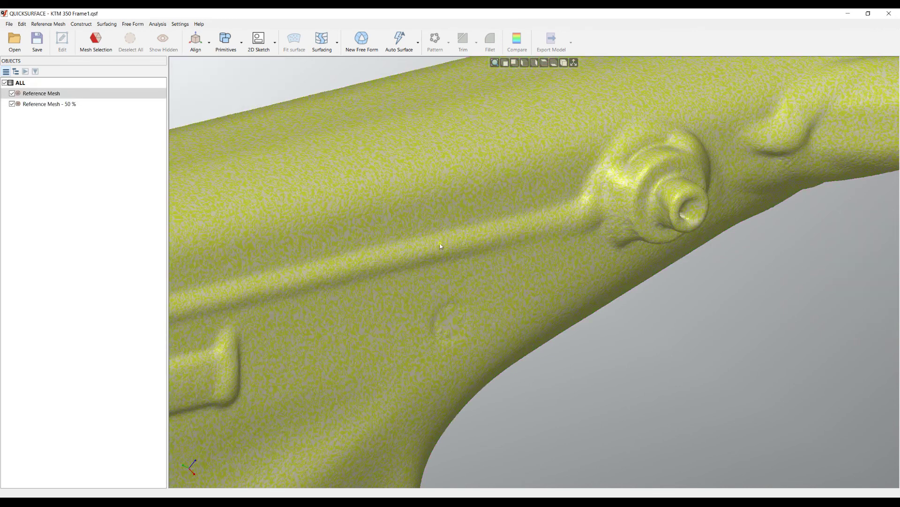
Step: Check the original Reference Mesh shows 5999999 triangles, then hide it
{"action": "right_click", "coordinate": [45, 98]}
{"action": "left_click", "coordinate": [81, 164]}
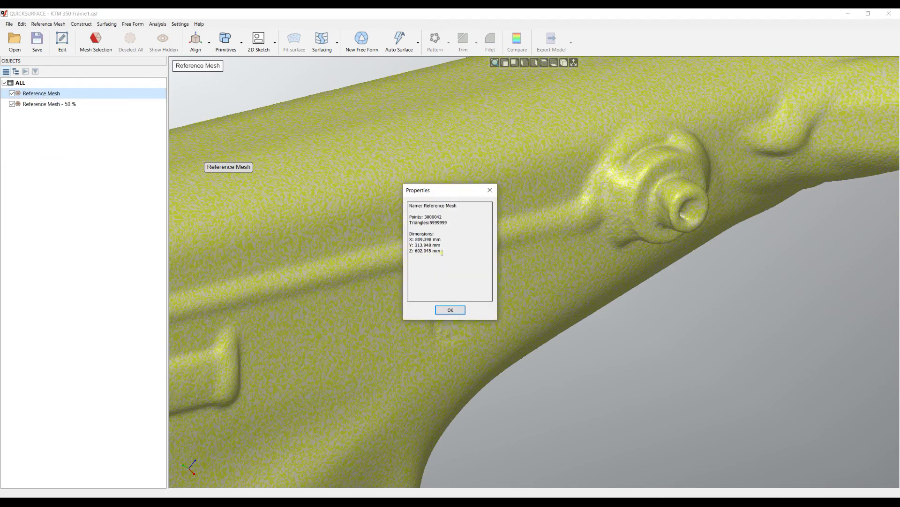
{"action": "left_click", "coordinate": [450, 310]}
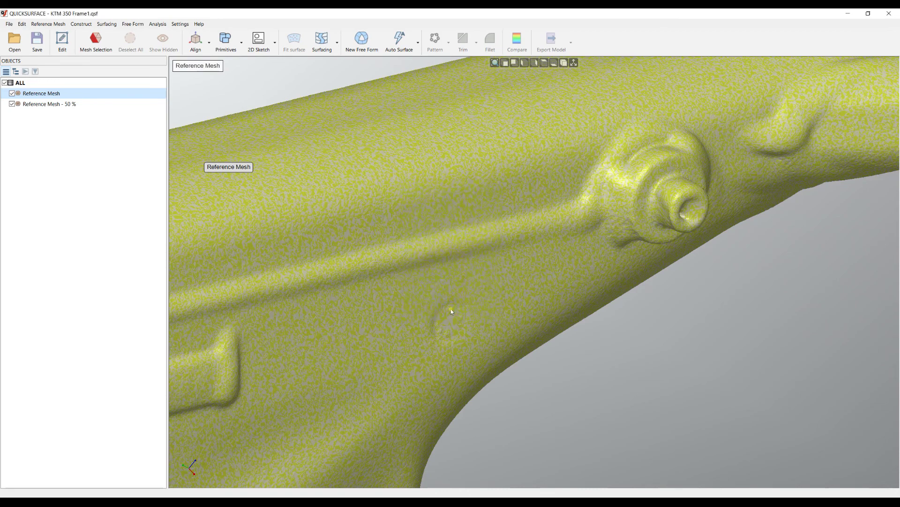
{"action": "left_click", "coordinate": [12, 94]}
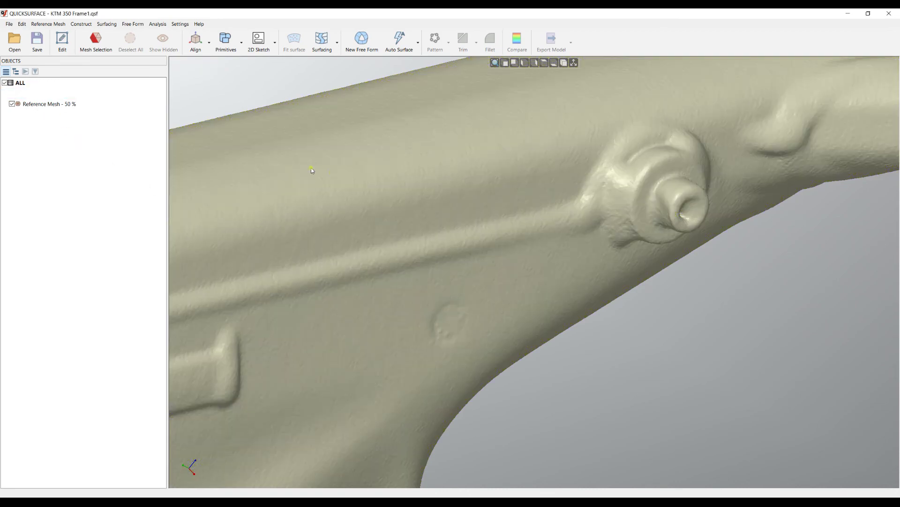
Step: Verify 'Reference Mesh - 50 %' has 2999999 triangles and save the project
{"action": "right_click", "coordinate": [49, 103]}
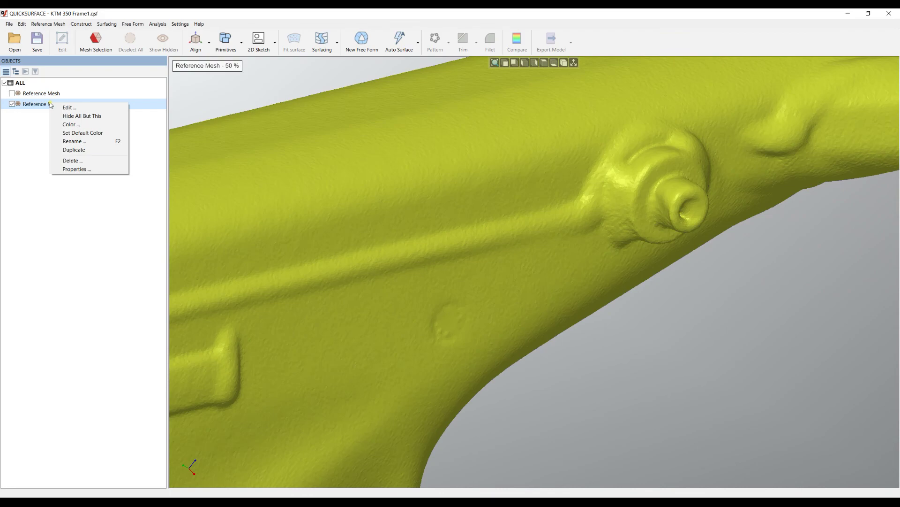
{"action": "left_click", "coordinate": [75, 169]}
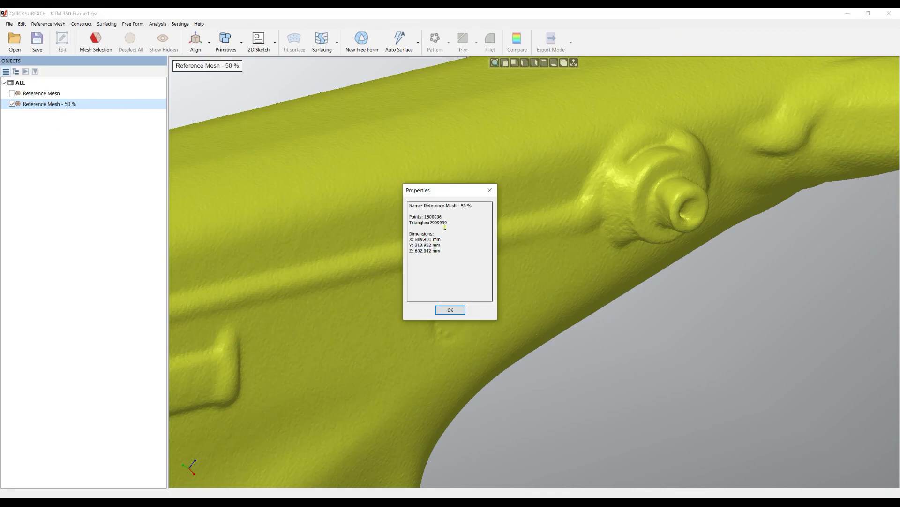
{"action": "left_click", "coordinate": [450, 310]}
{"action": "right_click_drag", "start_coordinate": [518, 233], "coordinate": [510, 210]}
{"action": "scroll", "coordinate": [509, 211], "scroll_direction": "down", "scroll_amount": 3}
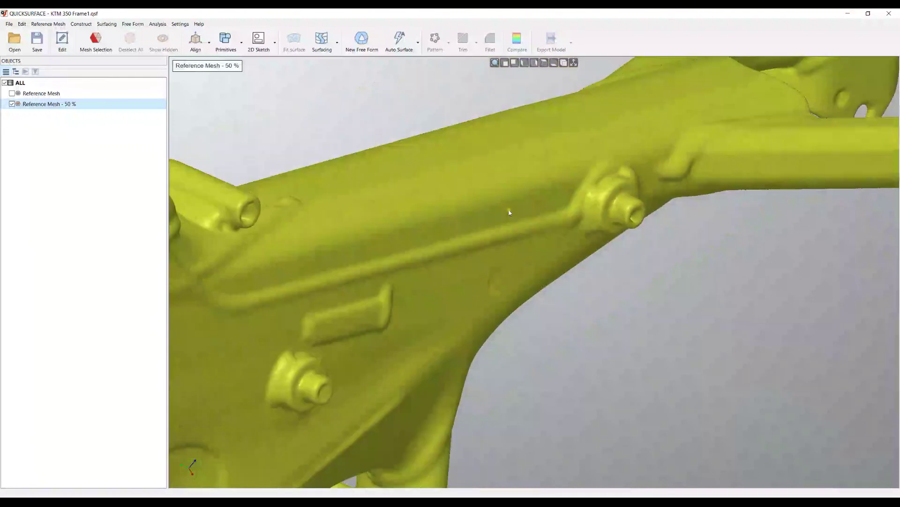
{"action": "left_click", "coordinate": [37, 48]}
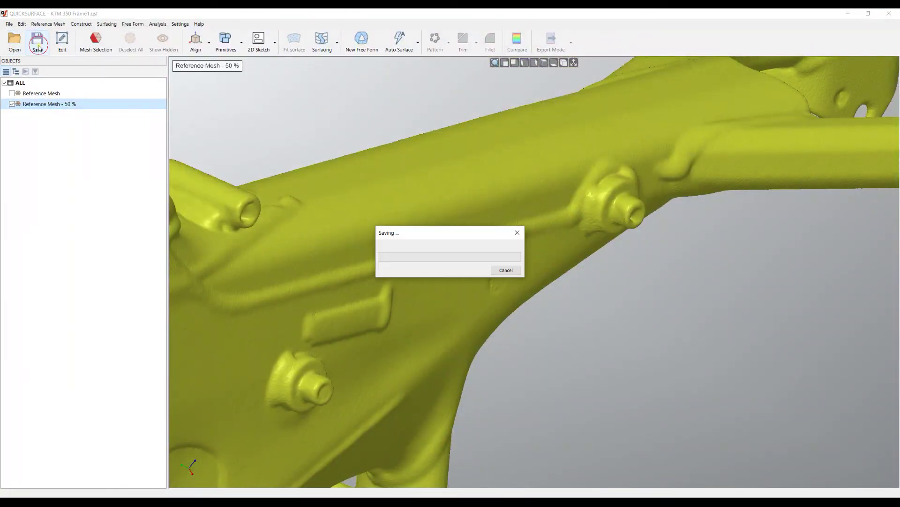